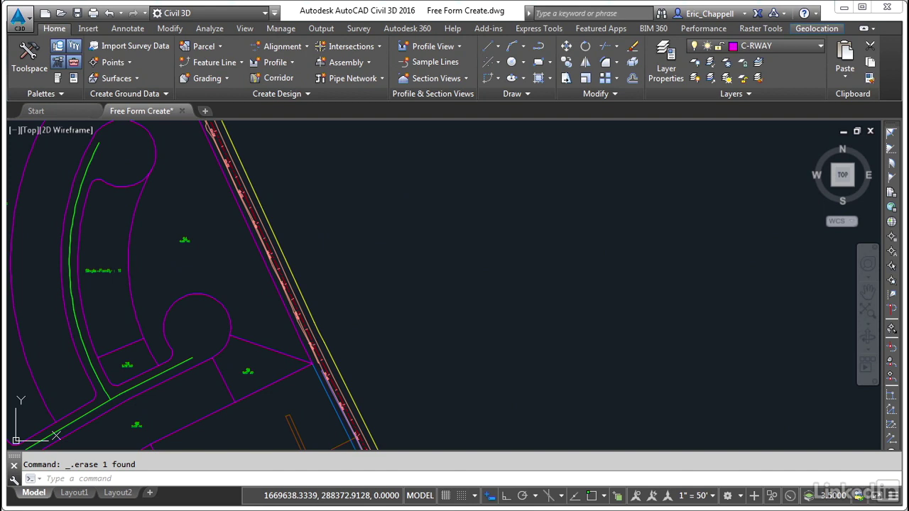
Start the Free Form Create parcel layout tool in Site 1 with the Single-Family parcel style.
mouse_move(366, 299)
middle_mouse_down()
mouse_move(357, 282)
mouse_move(525, 297)
middle_mouse_up()
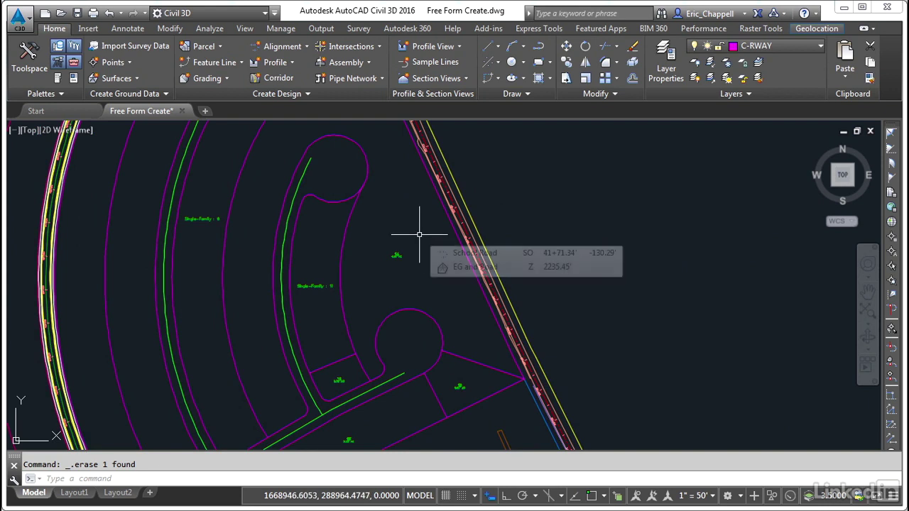
left_click(220, 46)
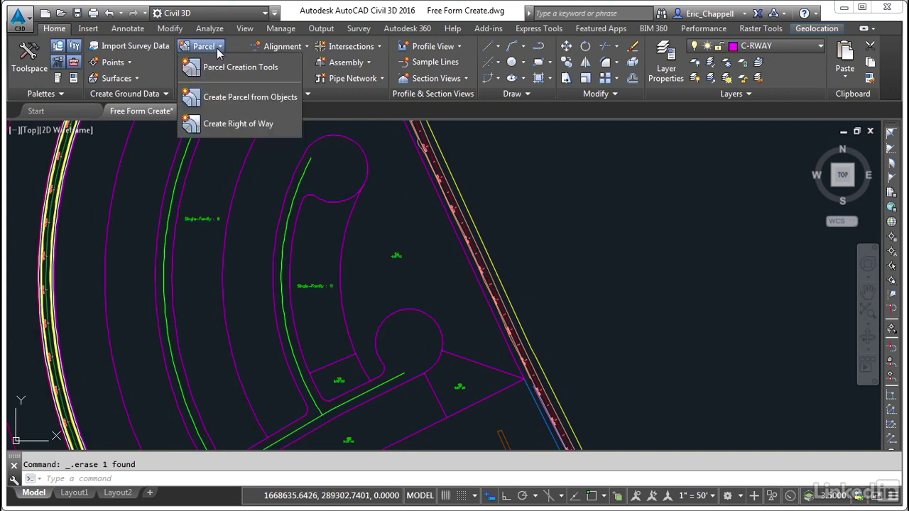
left_click(220, 67)
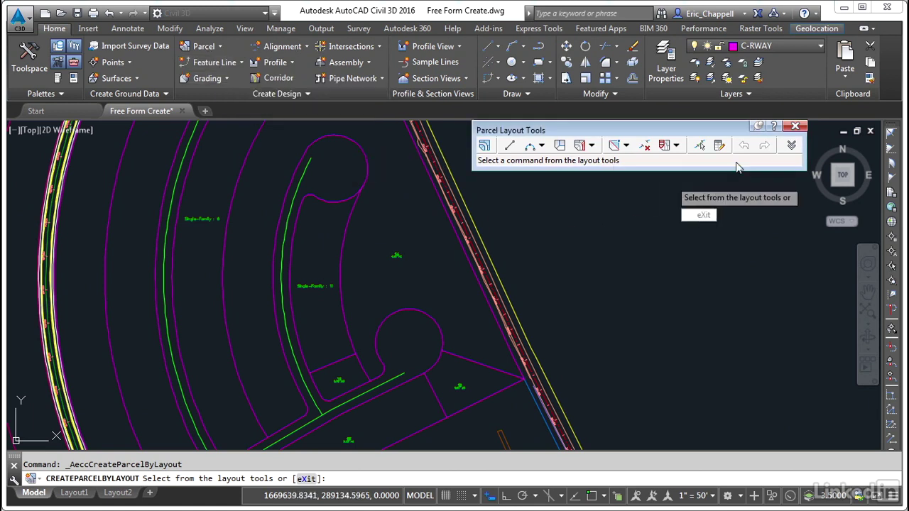
left_click(791, 146)
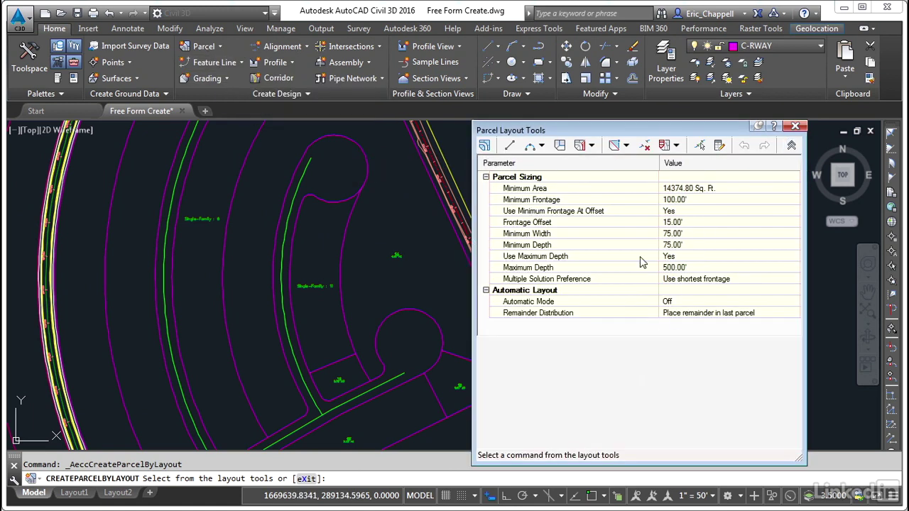
left_click(791, 145)
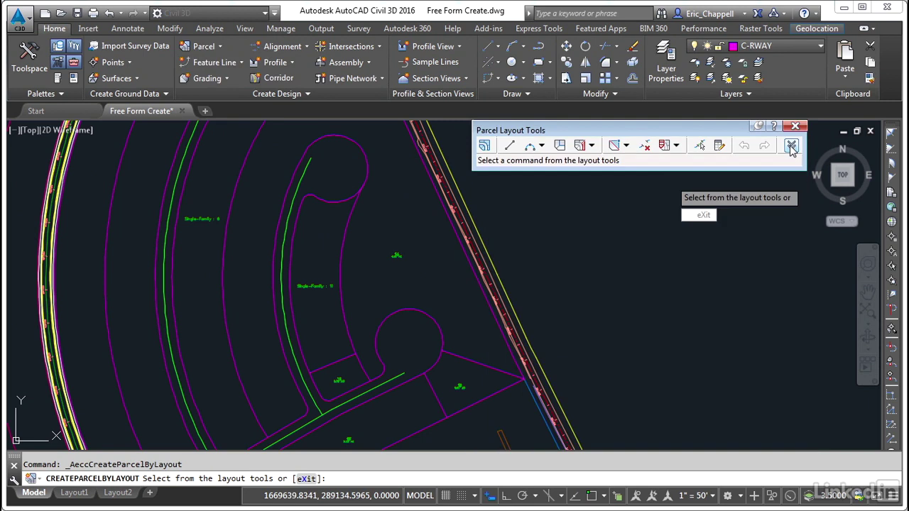
left_click(591, 145)
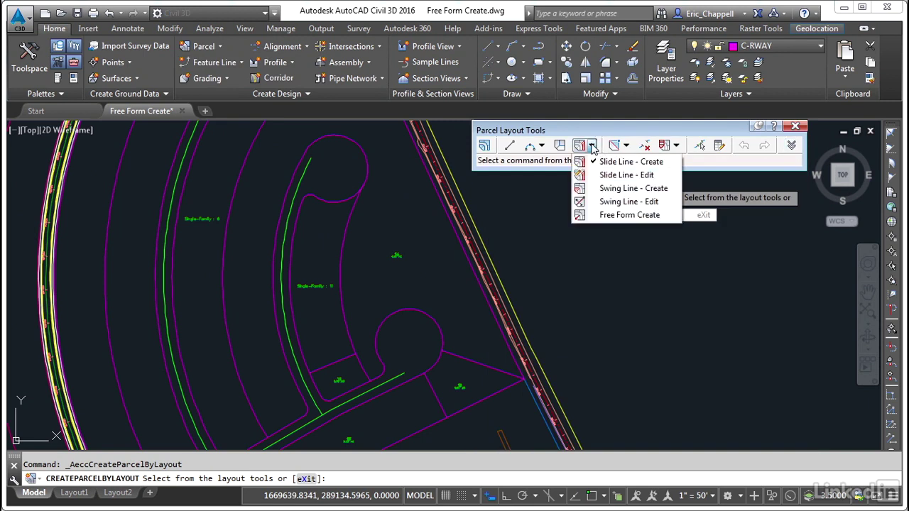
left_click(623, 219)
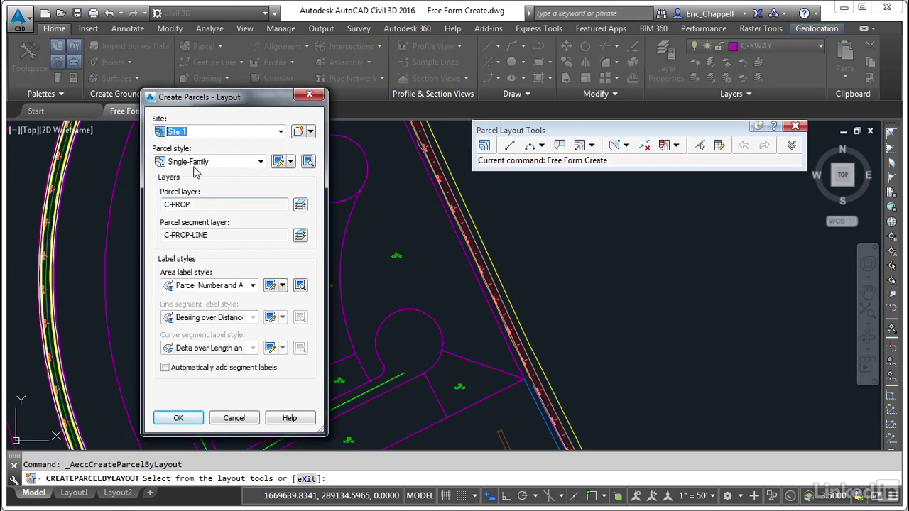
left_click(178, 419)
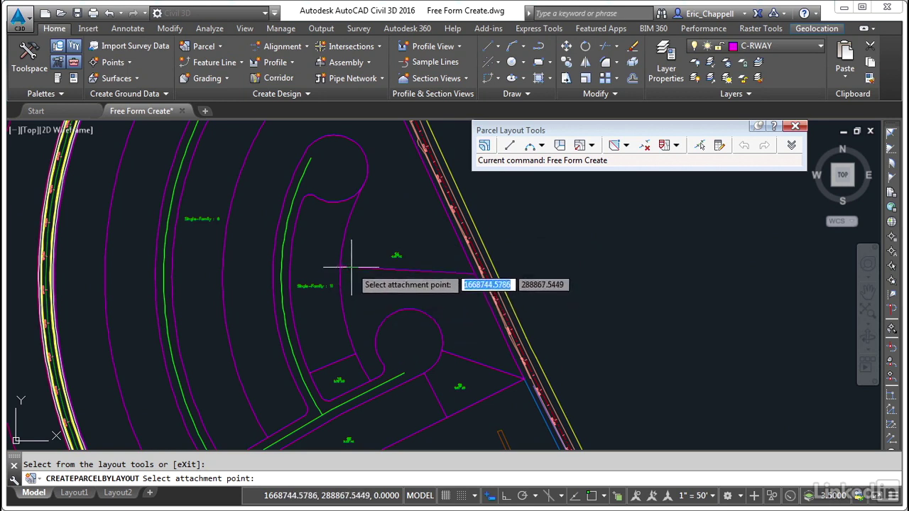
Create two perpendicular lot lines from the lower cul-de-sac to the eastern boundary, one from its northeast edge and one from its top.
scroll(342, 293, "down", 3)
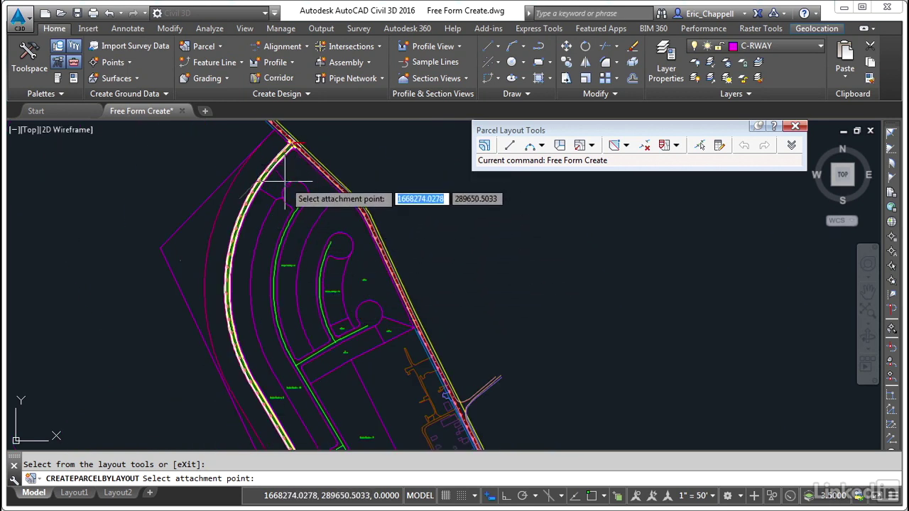
scroll(377, 315, "up", 3)
scroll(376, 315, "up", 3)
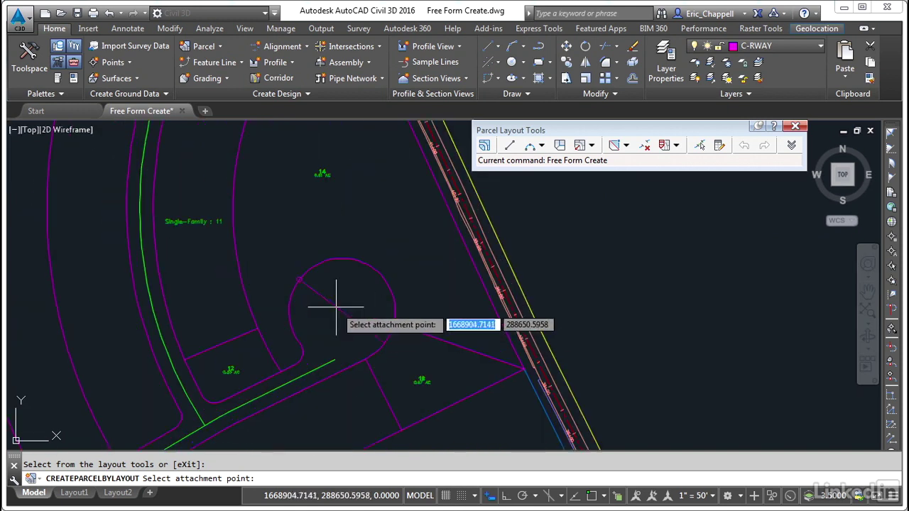
middle_click_drag(298, 211, 189, 244)
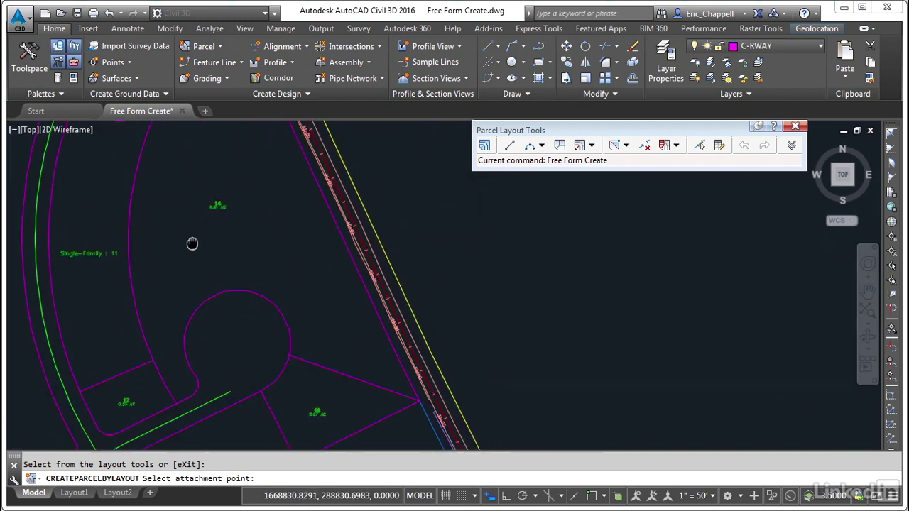
scroll(189, 244, "down", 2)
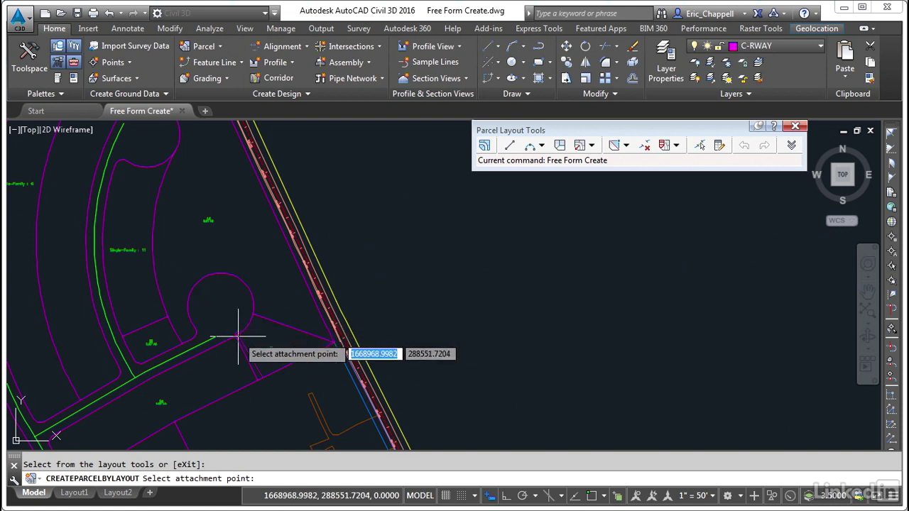
left_click(253, 285)
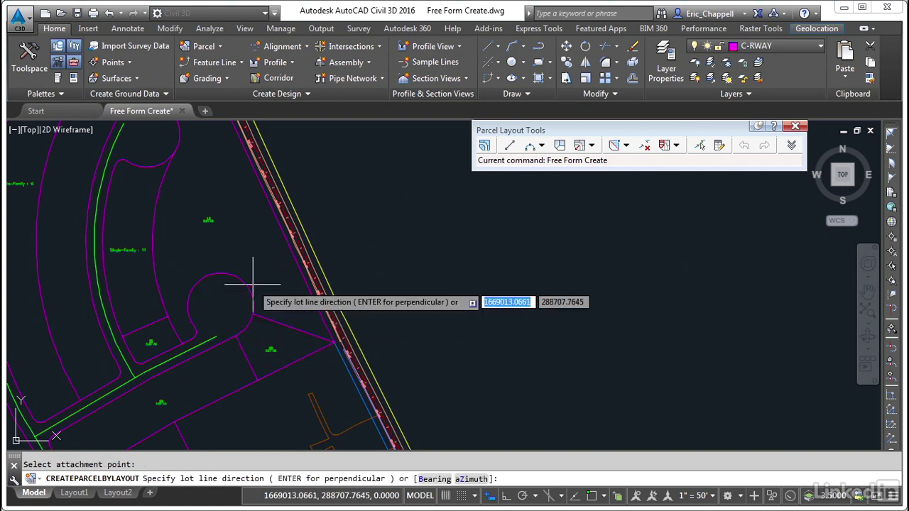
key("Return")
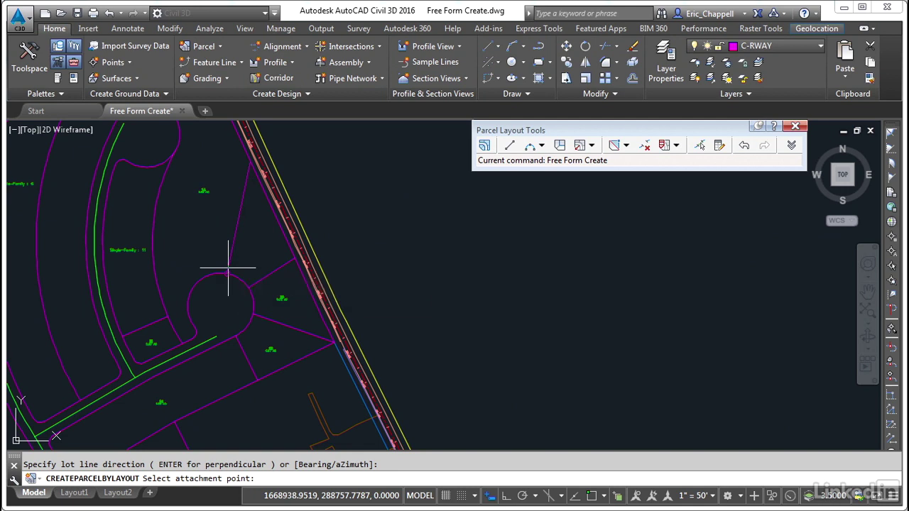
left_click(229, 272)
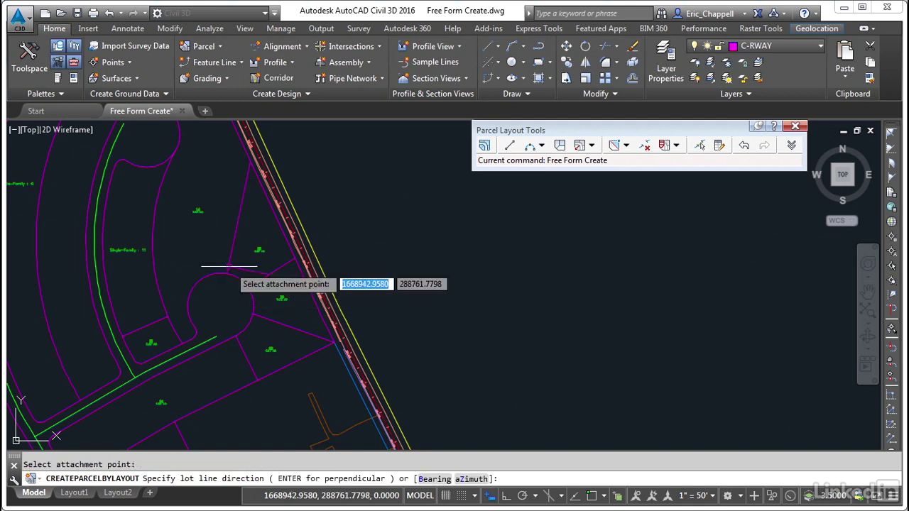
key("Return")
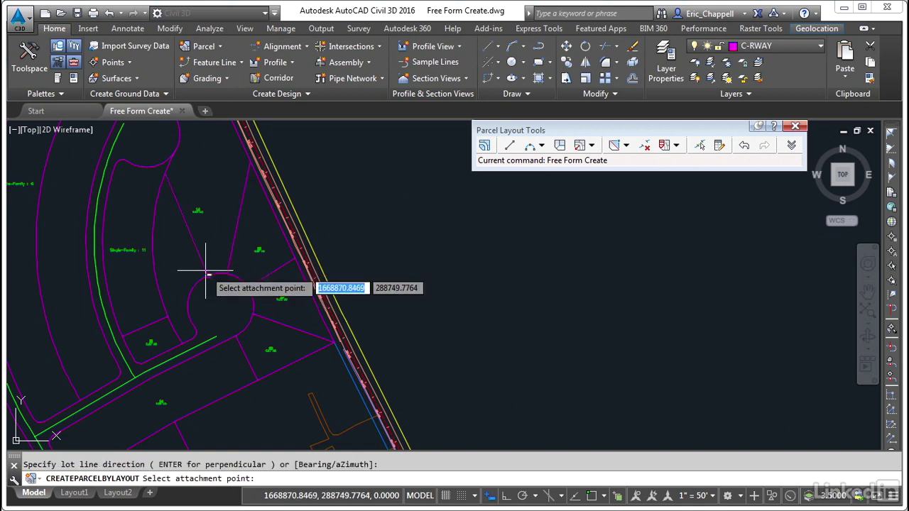
Create two perpendicular lot lines eastward from the curved boundary of Single-Family parcel 11, north of the lower cul-de-sac.
middle_click_drag(206, 272, 235, 389)
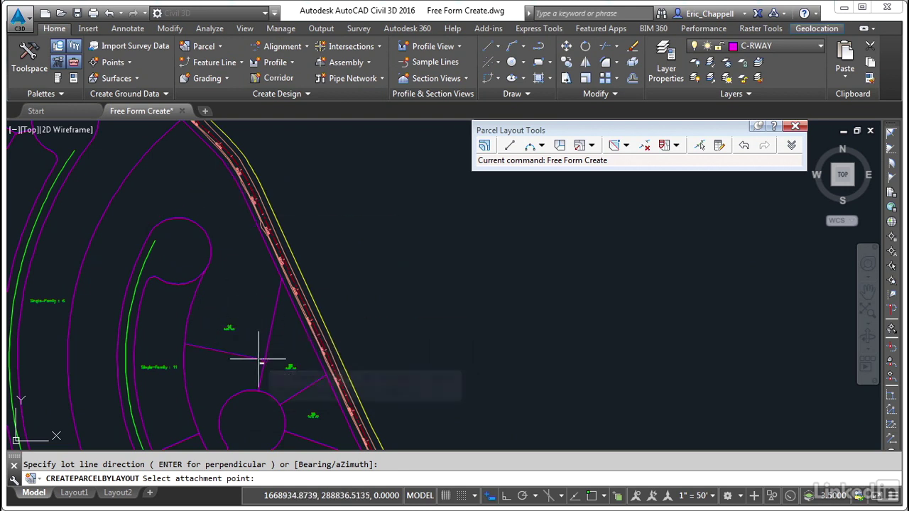
middle_click_drag(264, 355, 320, 264)
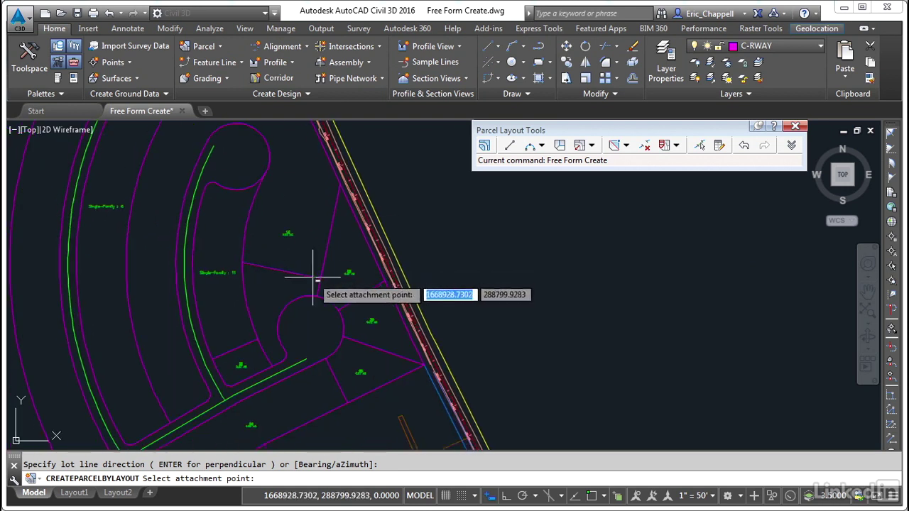
left_click(243, 270)
key("Return")
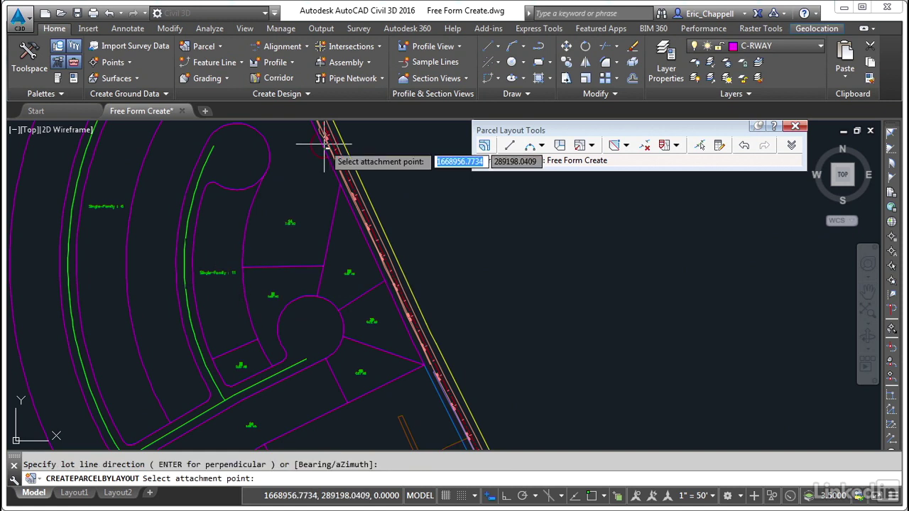
left_click(262, 228)
key("Return")
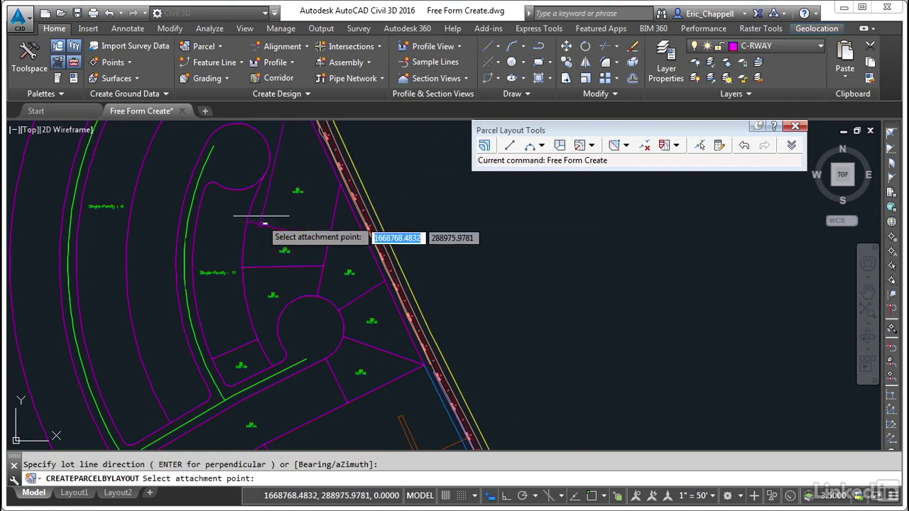
Create a perpendicular lot line from the endpoint where the curved boundary meets the upper cul-de-sac, and exit the parcel layout.
right_click(261, 199, "shift")
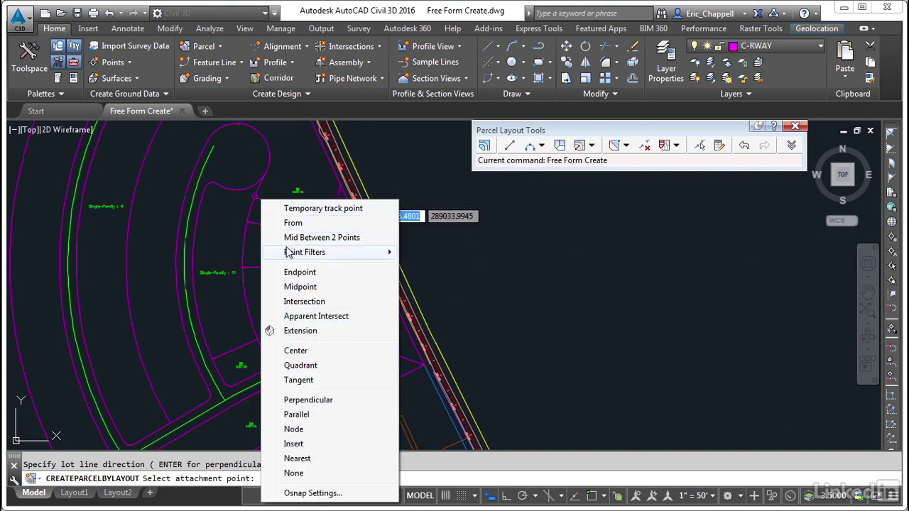
left_click(289, 272)
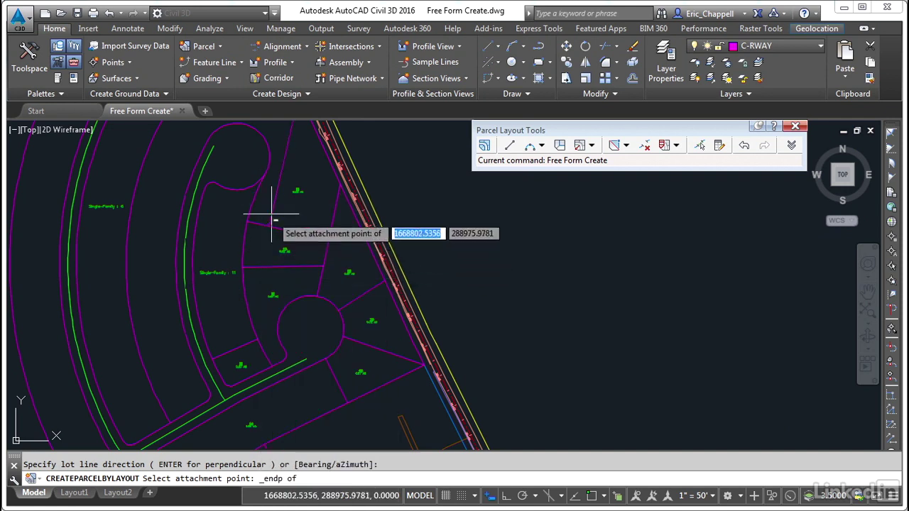
left_click(265, 172)
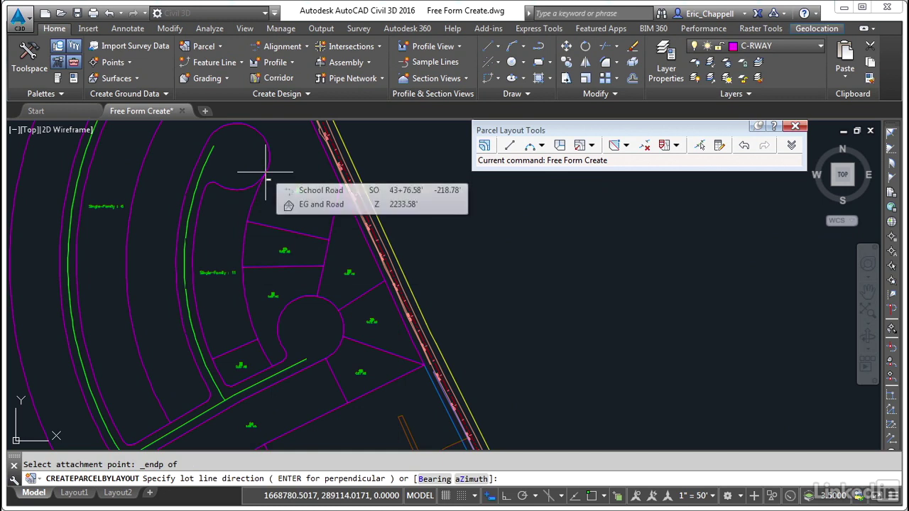
key("Return")
key("Escape")
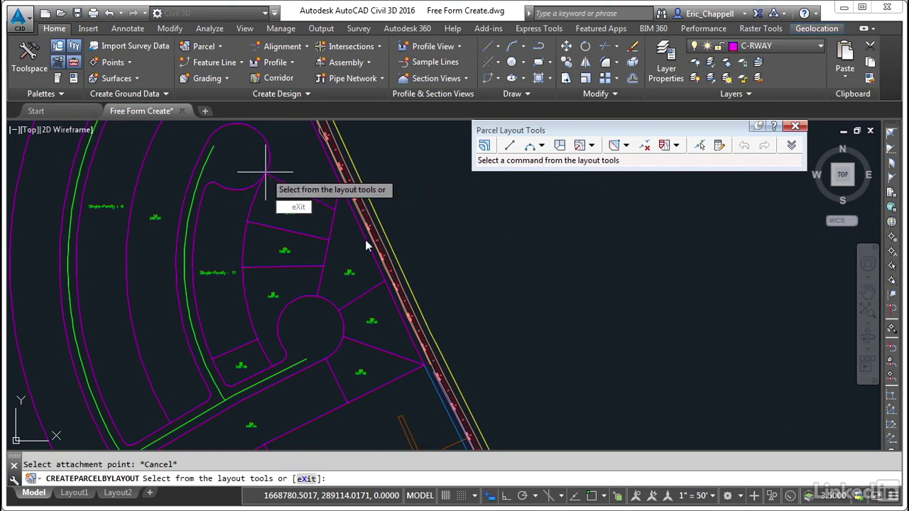
left_click(293, 208)
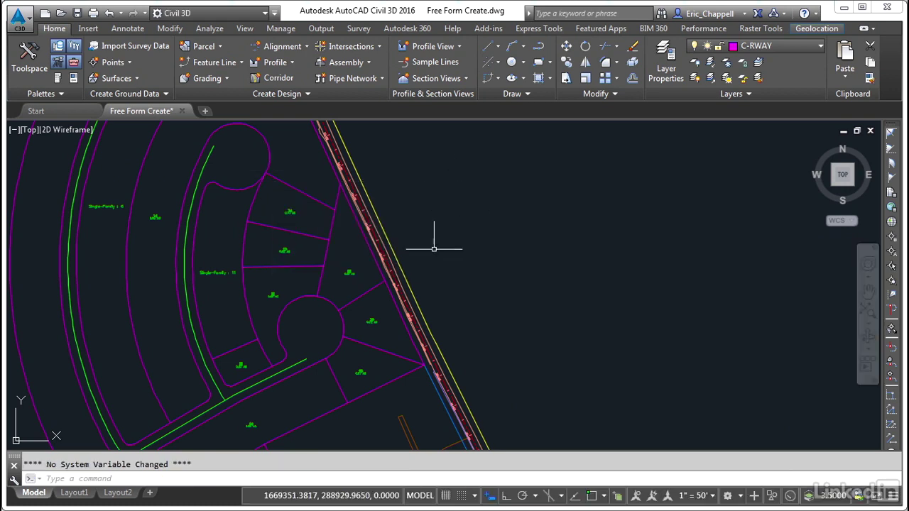
Examine the area labels of the lots around the lower cul-de-sac.
scroll(371, 379, "up", 4)
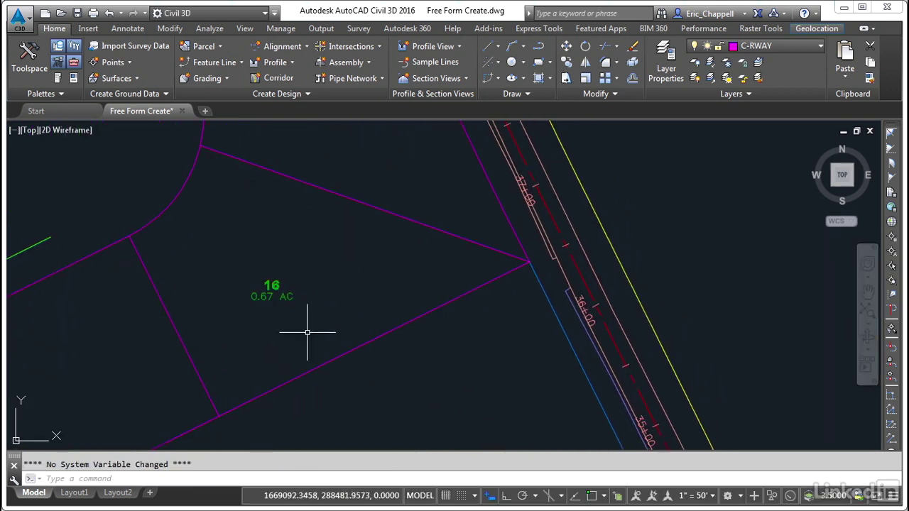
middle_click_drag(369, 320, 236, 367)
middle_click_drag(327, 319, 338, 431)
scroll(318, 312, "down", 2)
mouse_move(329, 320)
middle_mouse_down()
mouse_move(370, 378)
mouse_move(431, 398)
mouse_move(432, 377)
middle_mouse_up()
scroll(419, 398, "down", 2)
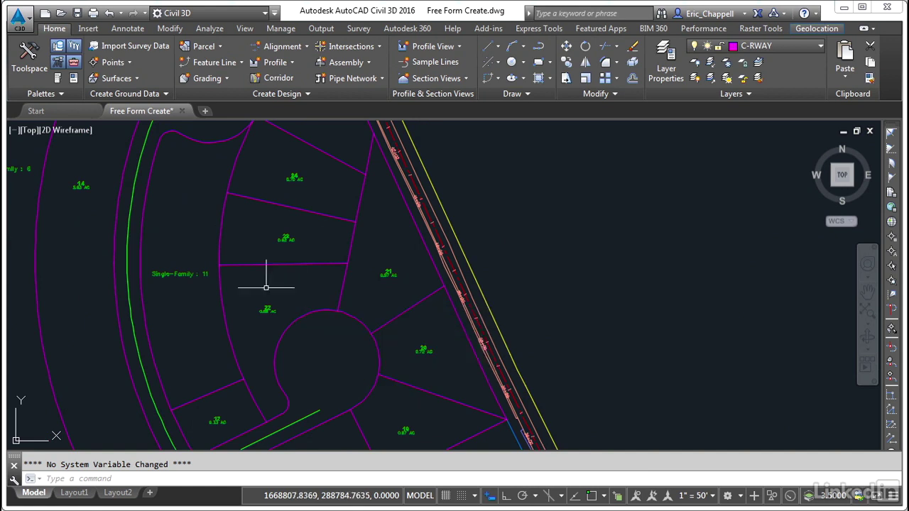
scroll(264, 396, "up", 4)
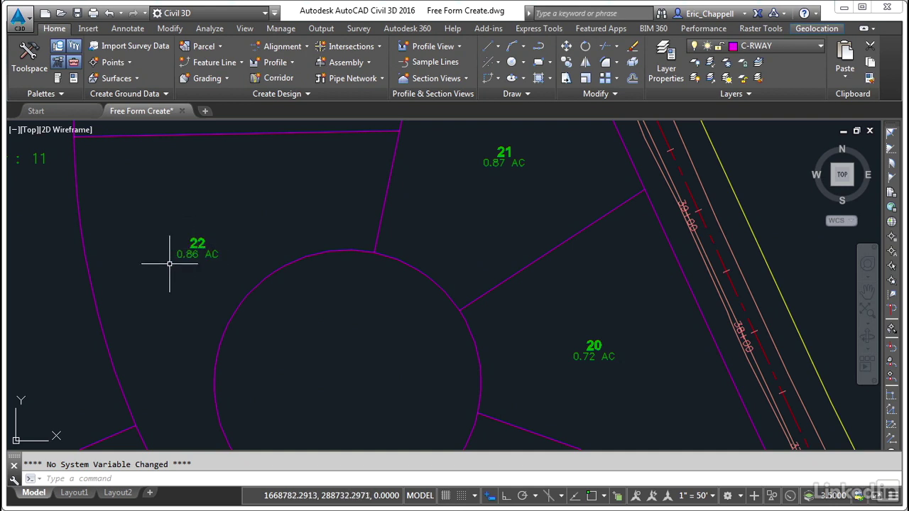
scroll(165, 253, "down", 4)
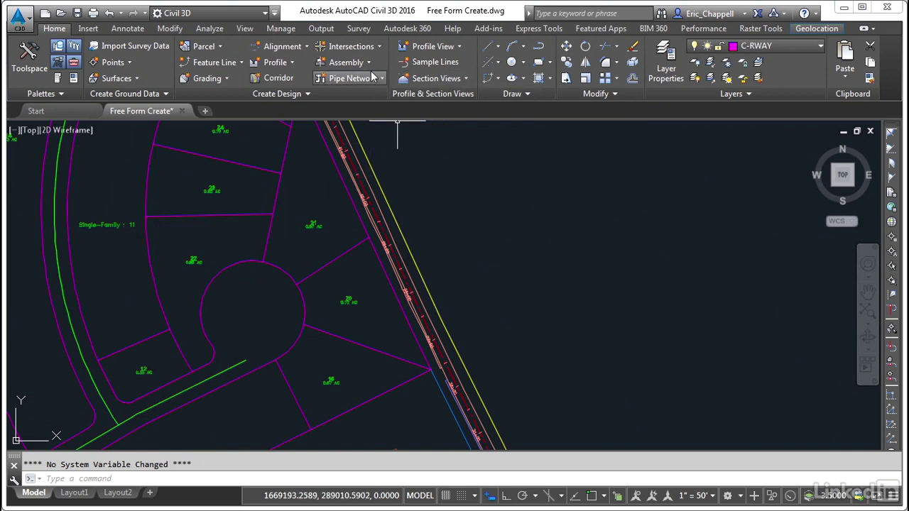
Split lot 22 with a Free Form Create lot line perpendicular to the cul-de-sac's northwest edge, using the existing parcel settings.
left_click(221, 48)
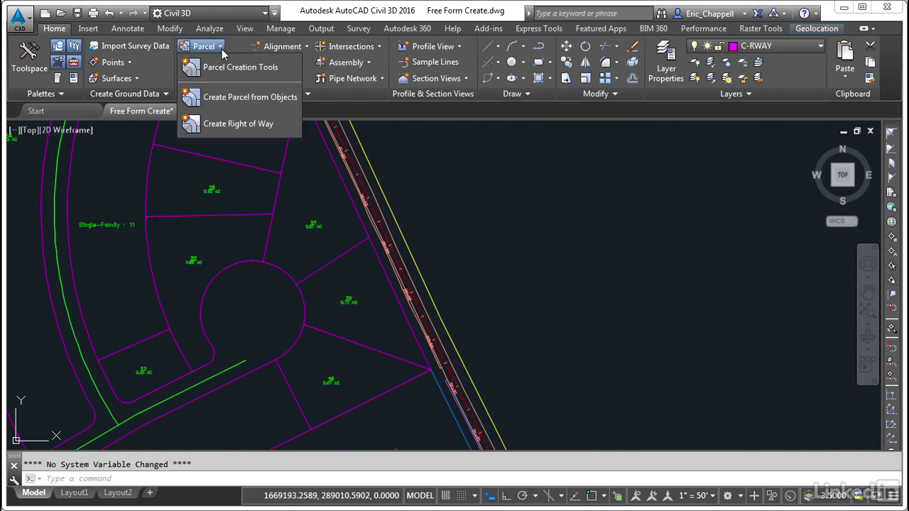
left_click(235, 63)
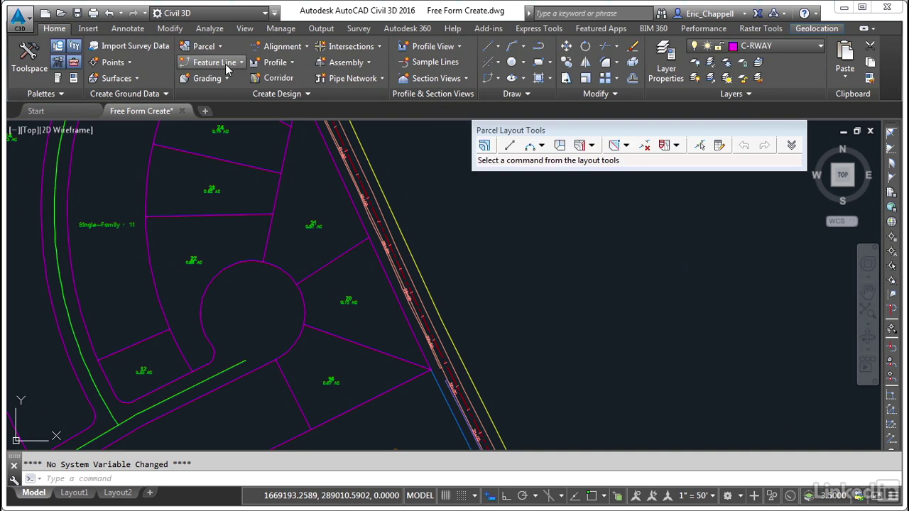
left_click(590, 145)
left_click(618, 215)
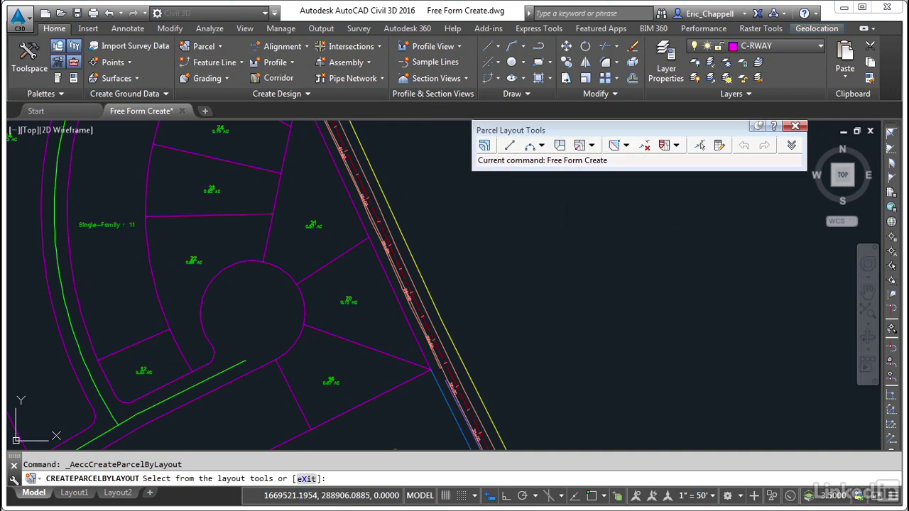
left_click(186, 425)
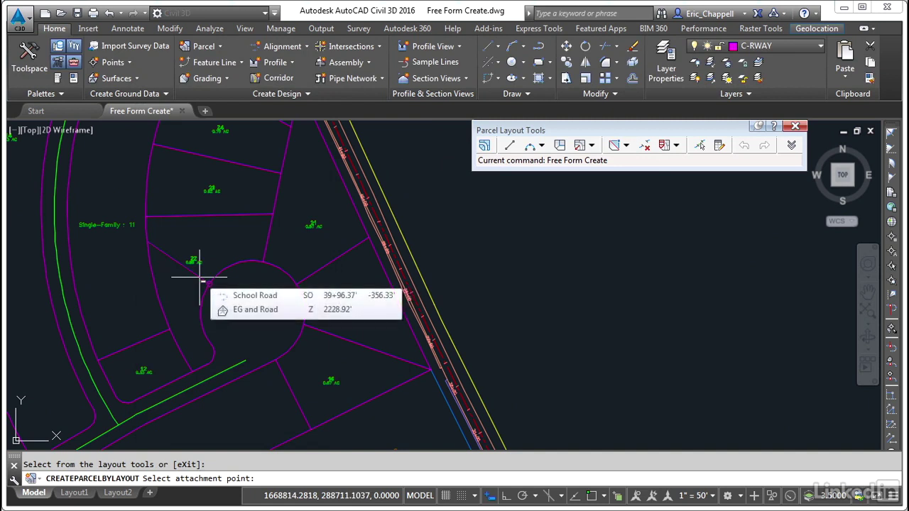
left_click(200, 279)
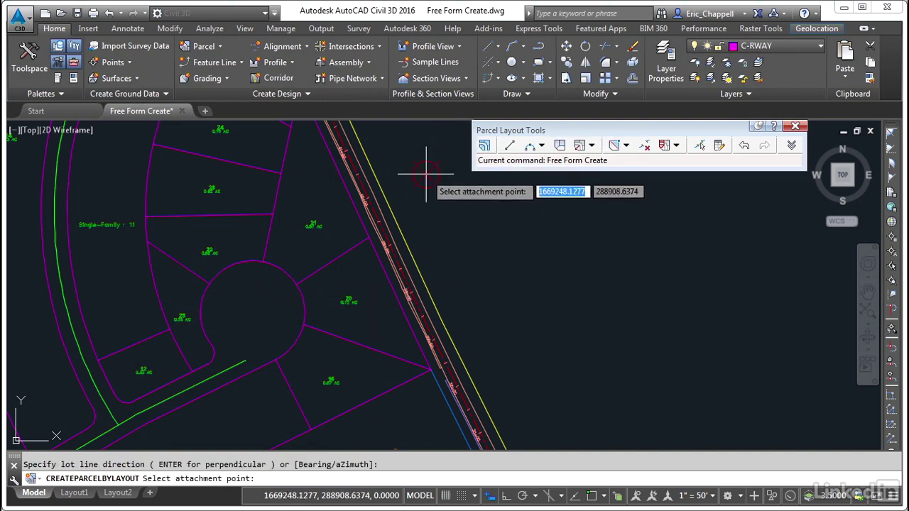
key("Escape")
key("Escape")
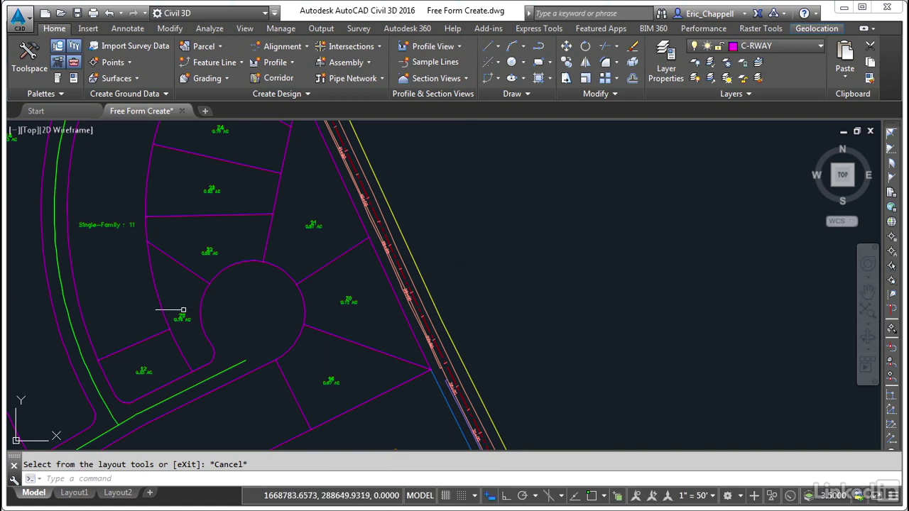
Examine the area label of the small lot west of the cul-de-sac and the overall lot layout.
scroll(181, 328, "up", 5)
middle_click_drag(253, 330, 374, 372)
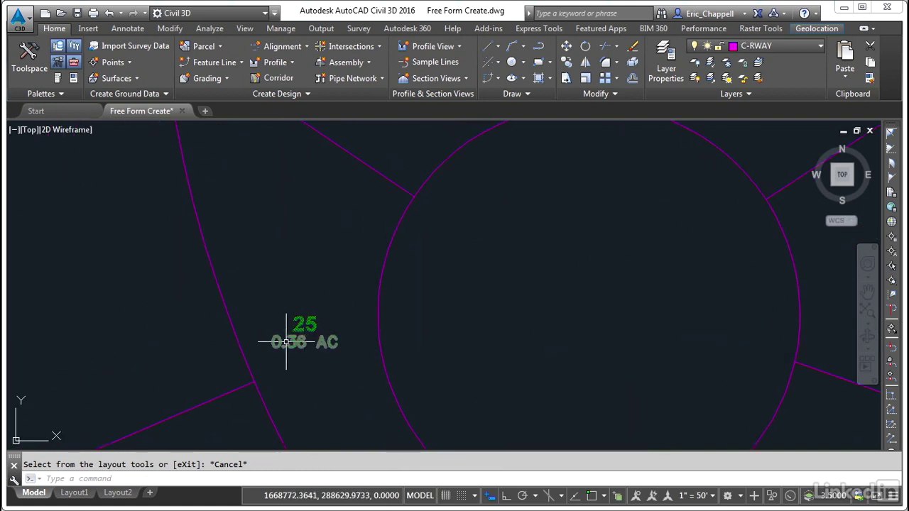
scroll(286, 341, "down", 5)
middle_click_drag(353, 359, 255, 360)
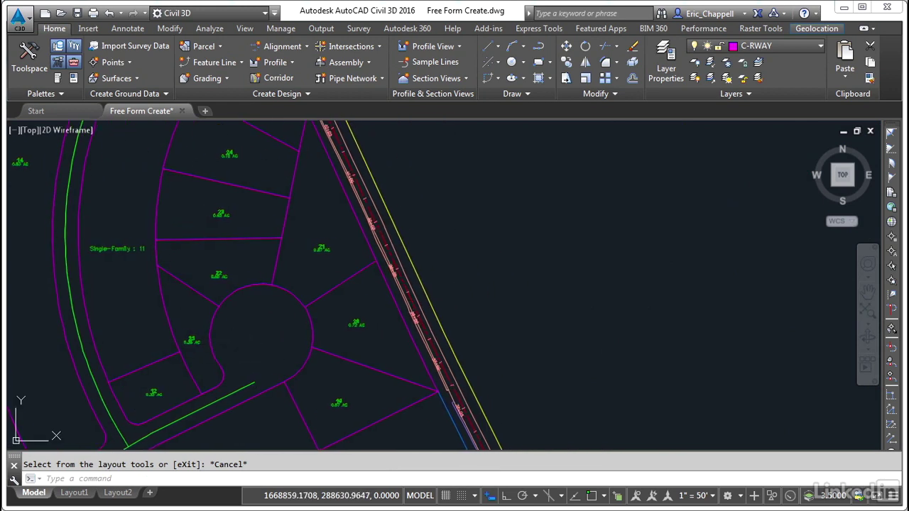
scroll(231, 344, "down", 2)
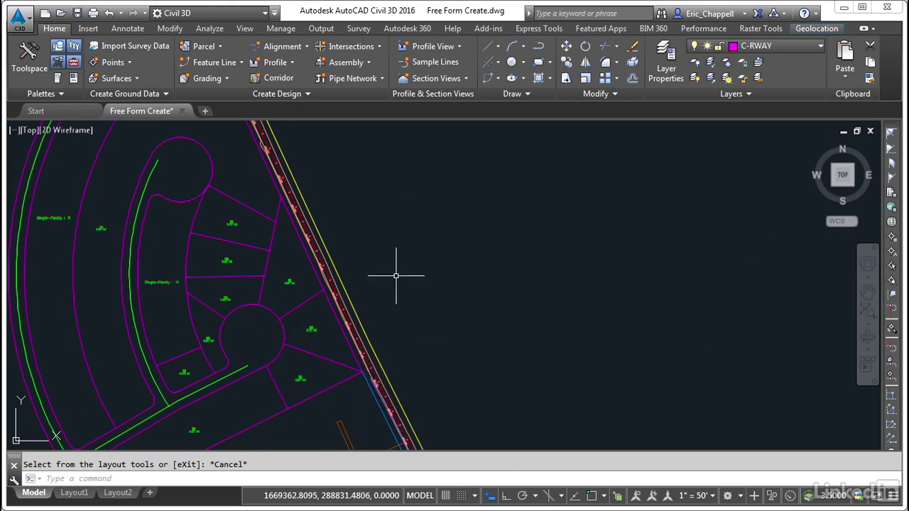
mouse_move(442, 275)
middle_mouse_down()
mouse_move(543, 291)
mouse_move(545, 278)
middle_mouse_up()
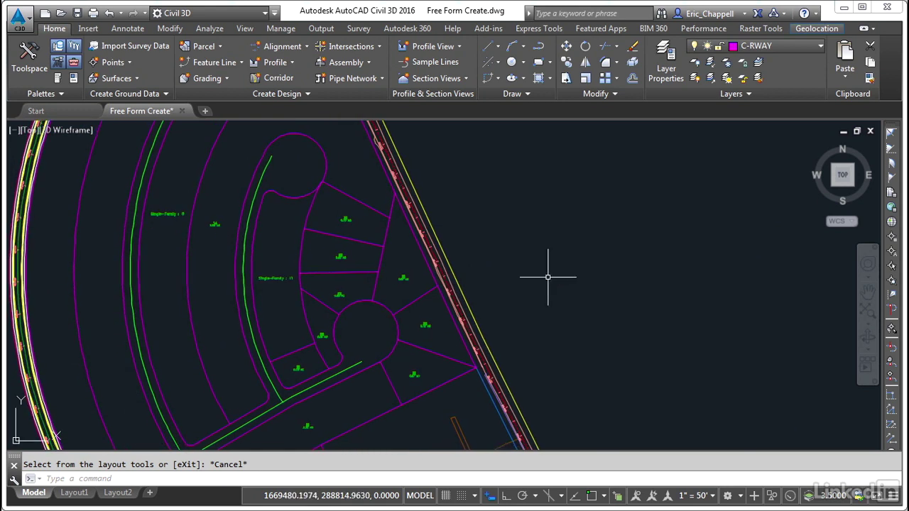
mouse_move(547, 277)
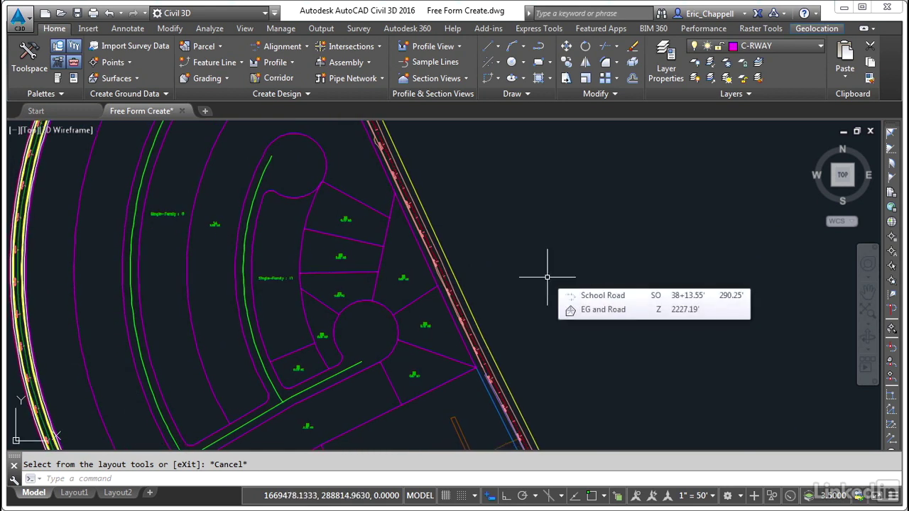